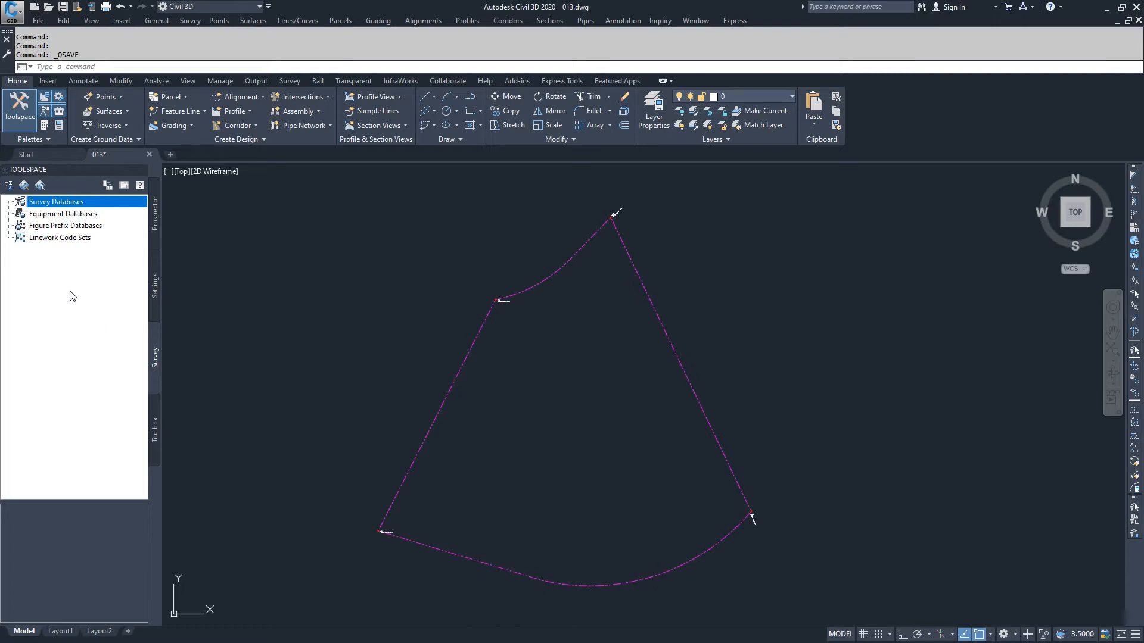
# Open the Survey User Settings and scroll through its property list to review the default paths and options.
pyautogui.click(8, 185)
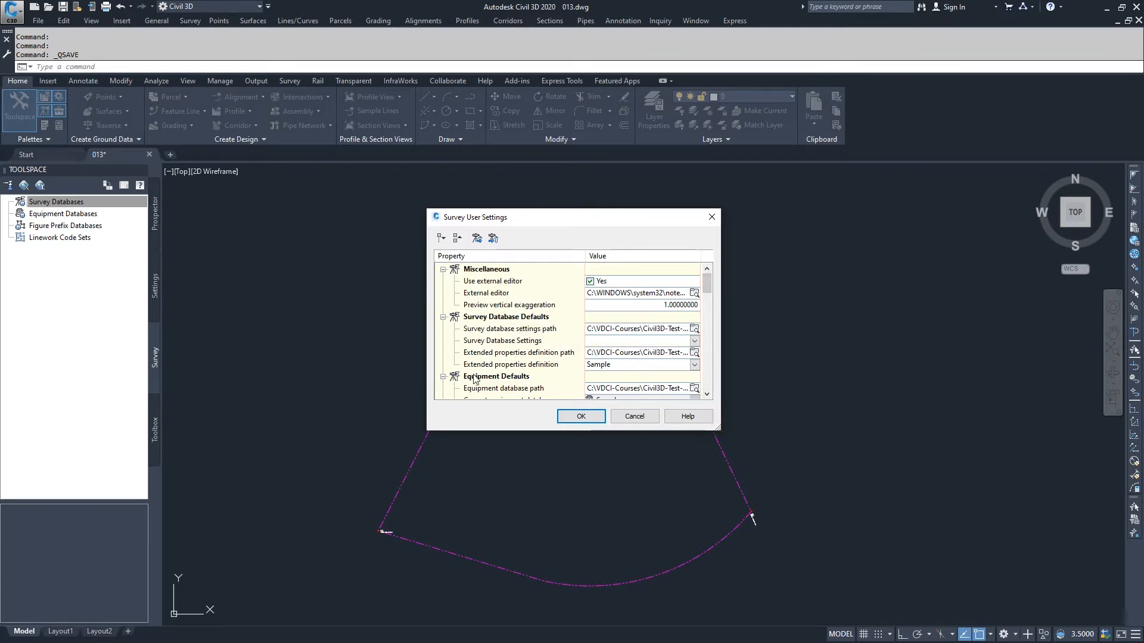
pyautogui.click(708, 393)
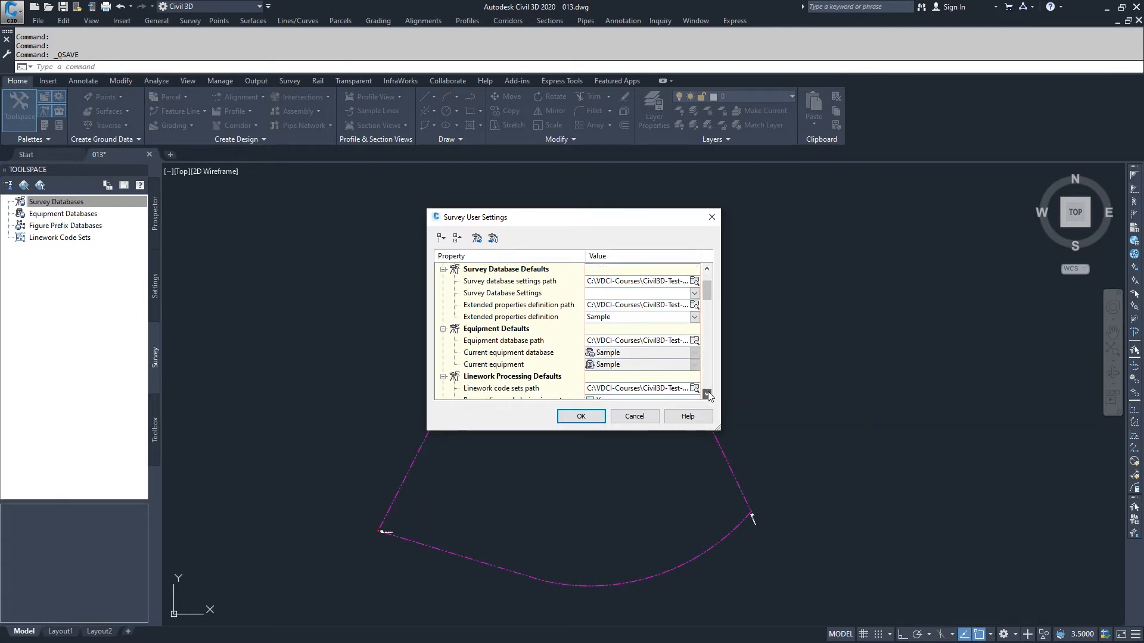
pyautogui.click(707, 394)
pyautogui.click(707, 394)
pyautogui.click(707, 393)
pyautogui.click(707, 394)
pyautogui.click(707, 394)
pyautogui.click(707, 393)
pyautogui.click(707, 394)
pyautogui.click(707, 394)
pyautogui.click(707, 394)
pyautogui.click(707, 394)
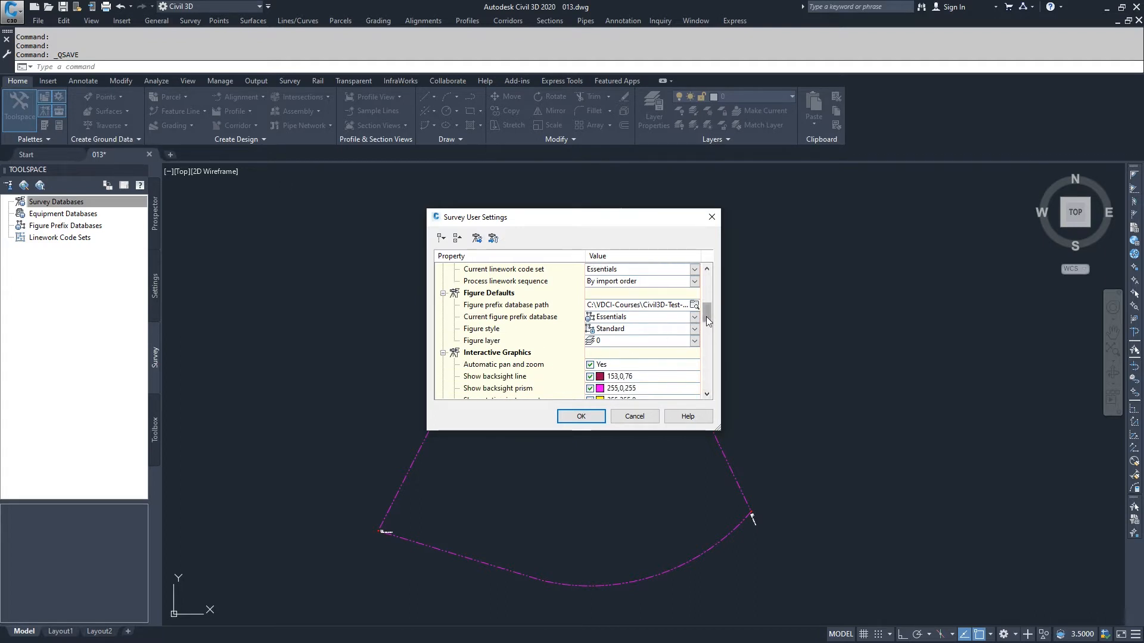
pyautogui.moveTo(706, 309); pyautogui.dragTo(703, 343)
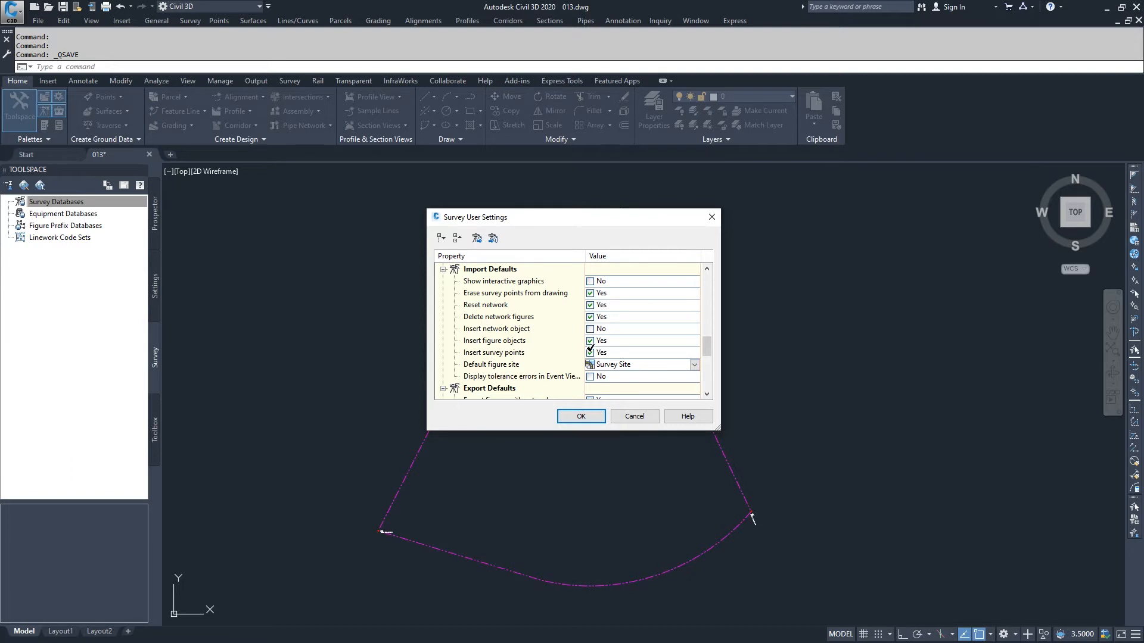
pyautogui.moveTo(706, 348); pyautogui.dragTo(706, 282)
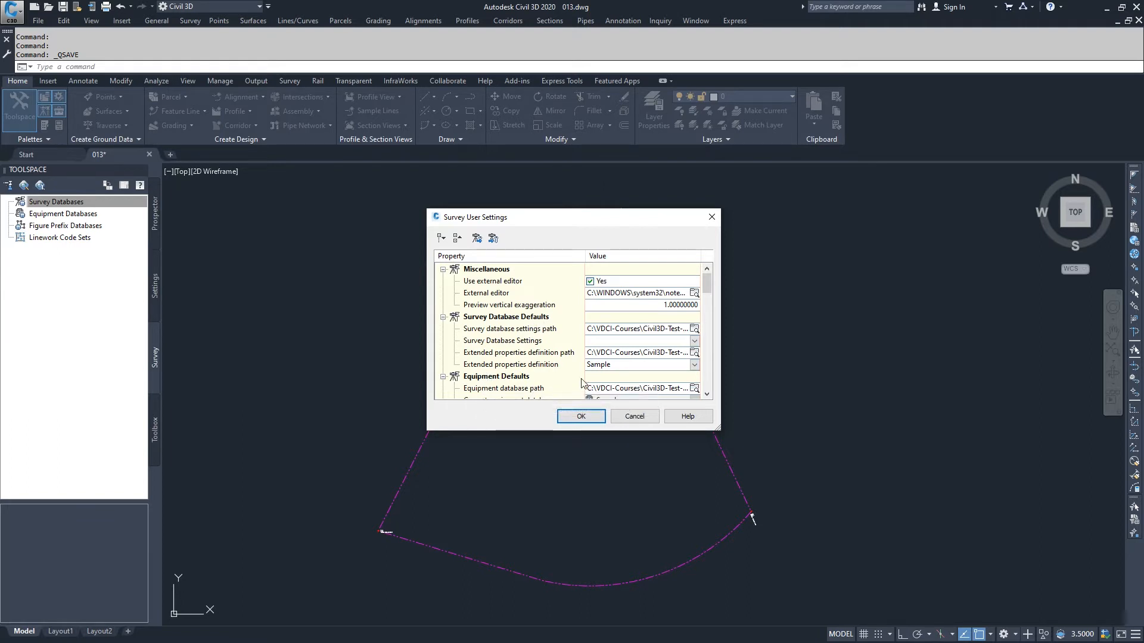
pyautogui.moveTo(707, 287); pyautogui.dragTo(702, 303)
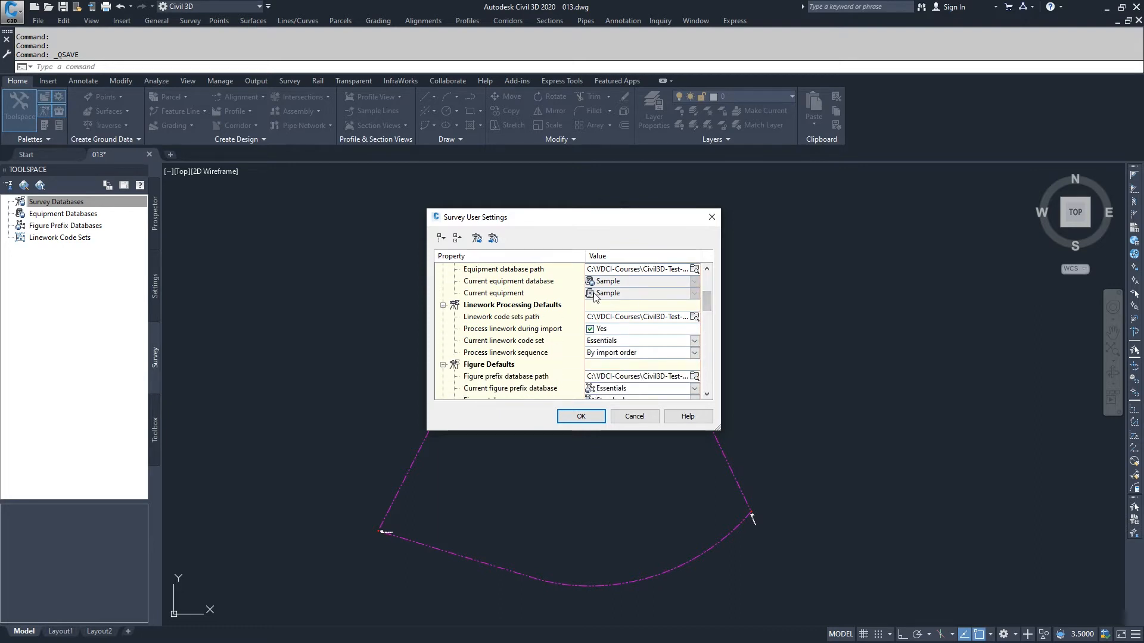
pyautogui.scroll(3, 510, 286)
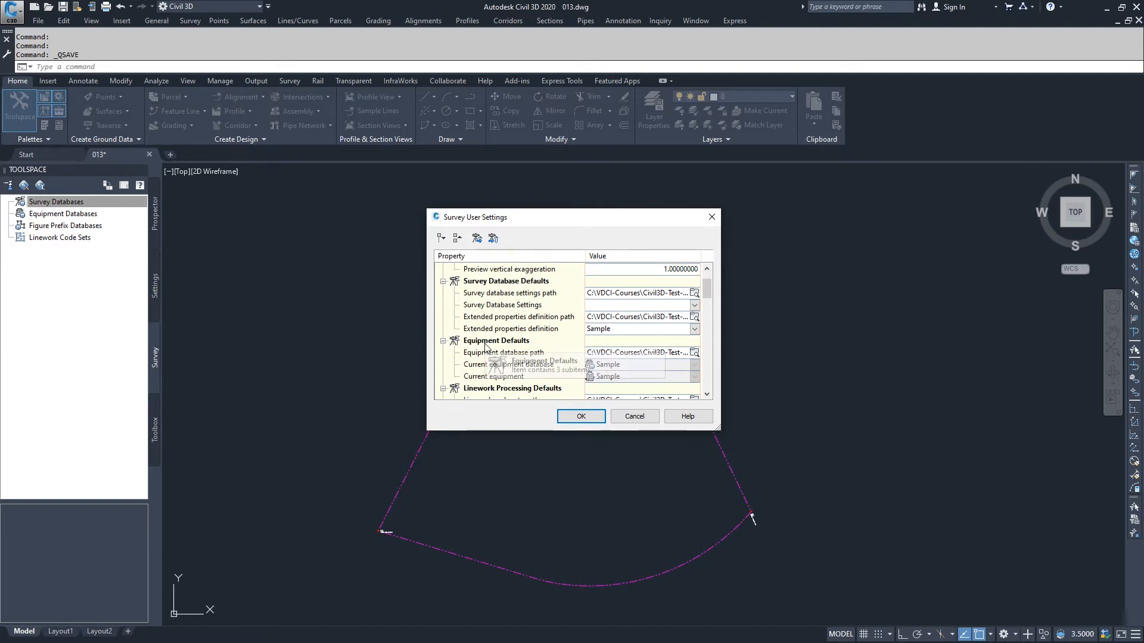
pyautogui.scroll(-3, 710, 305)
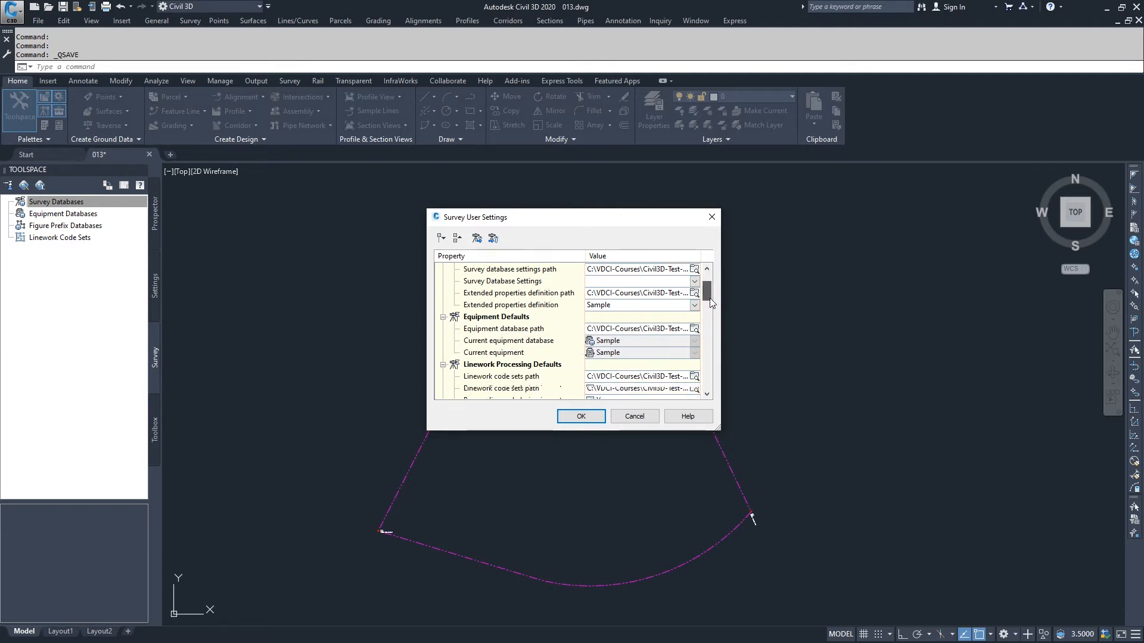
pyautogui.scroll(-2, 711, 311)
pyautogui.scroll(-1, 710, 315)
pyautogui.scroll(5, 706, 306)
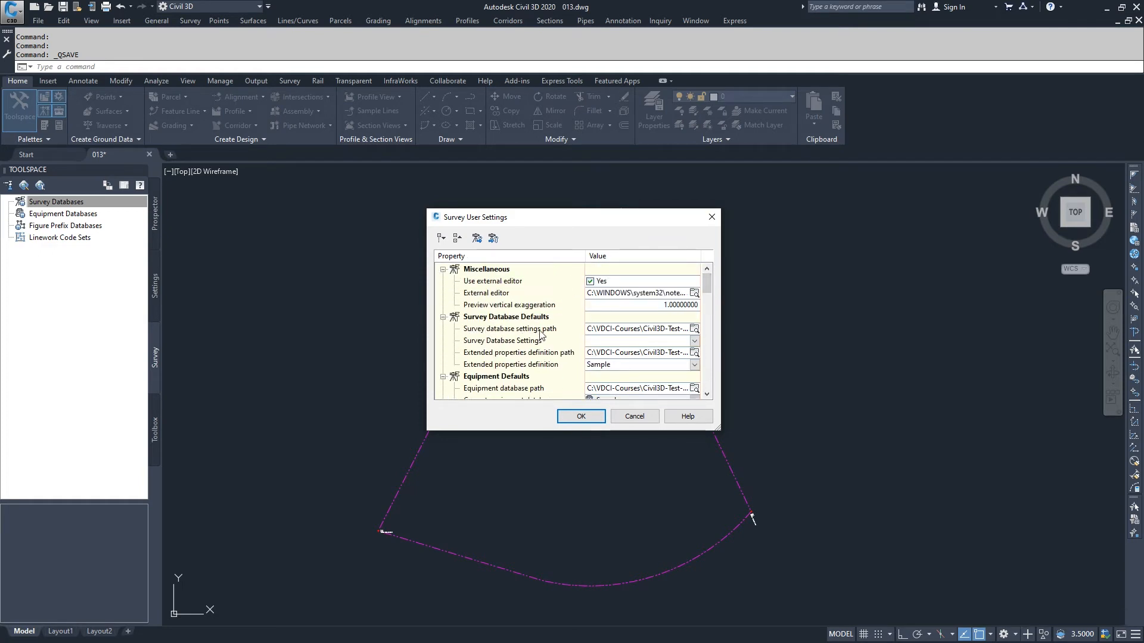
# Set the survey database settings path to the Survey folder inside Civil3D-Test-Prep\Datasets.
pyautogui.click(694, 330)
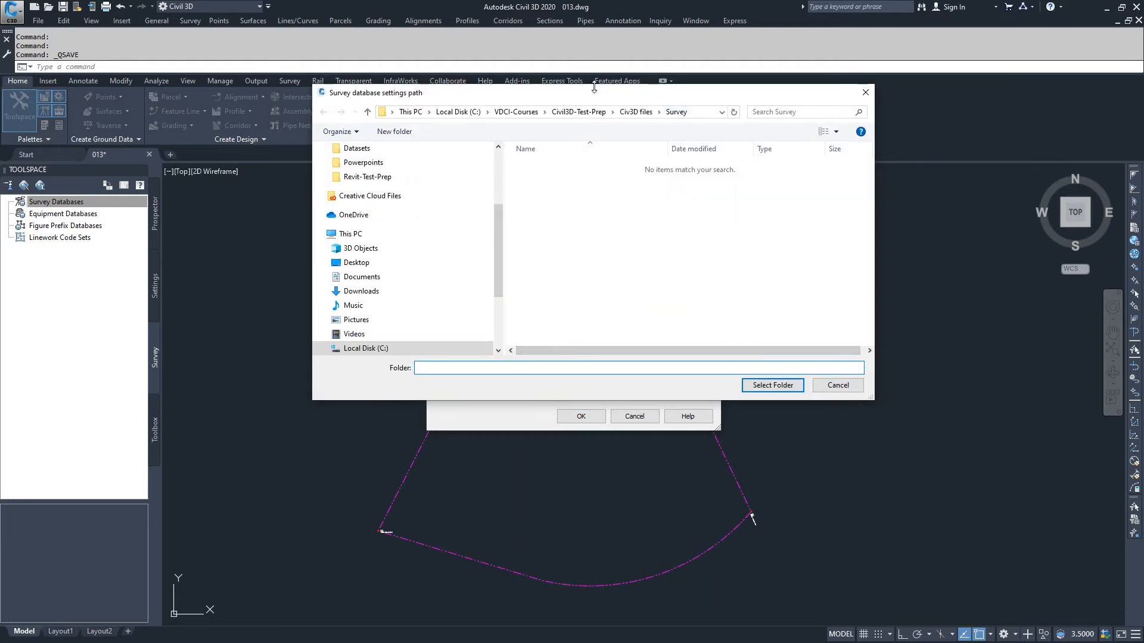
pyautogui.moveTo(577, 100); pyautogui.dragTo(613, 383)
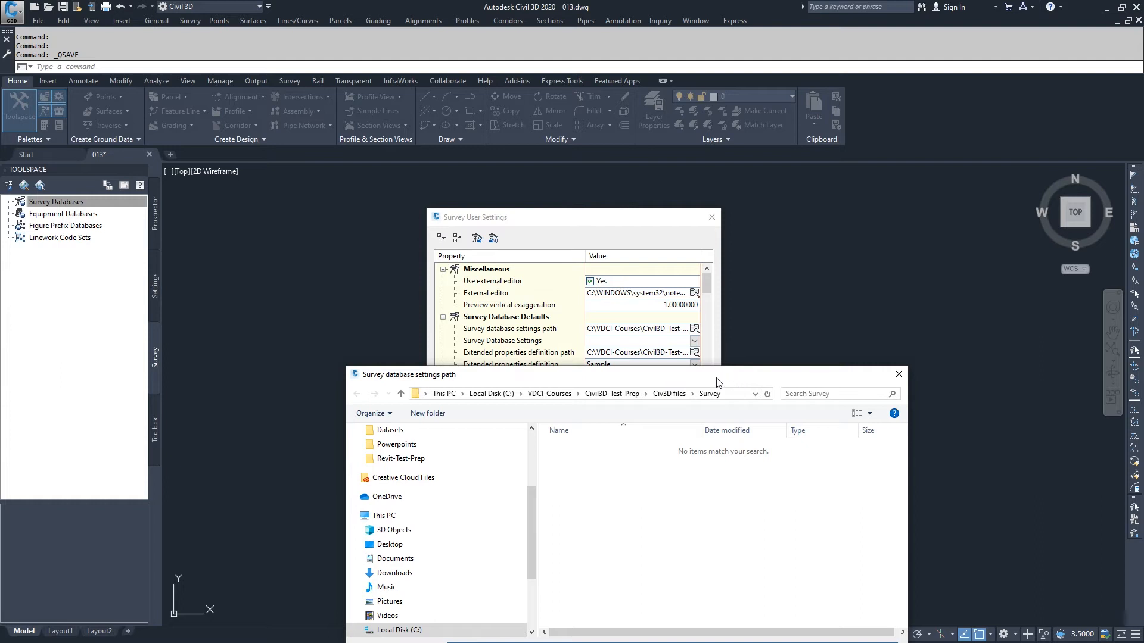
pyautogui.moveTo(708, 379); pyautogui.dragTo(709, 333)
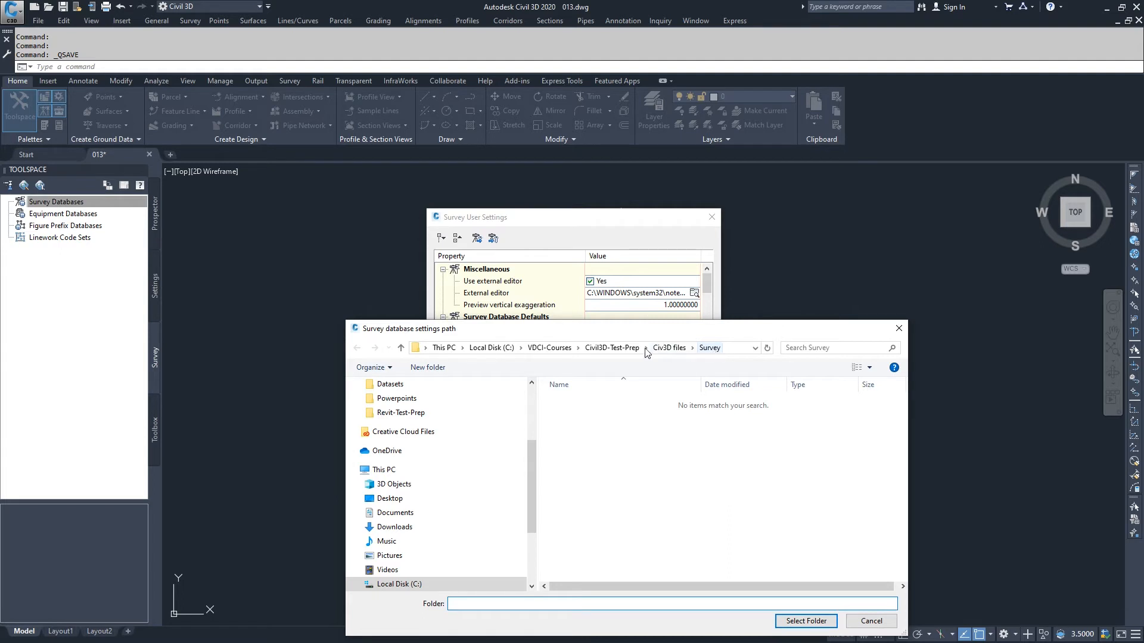
pyautogui.click(617, 351)
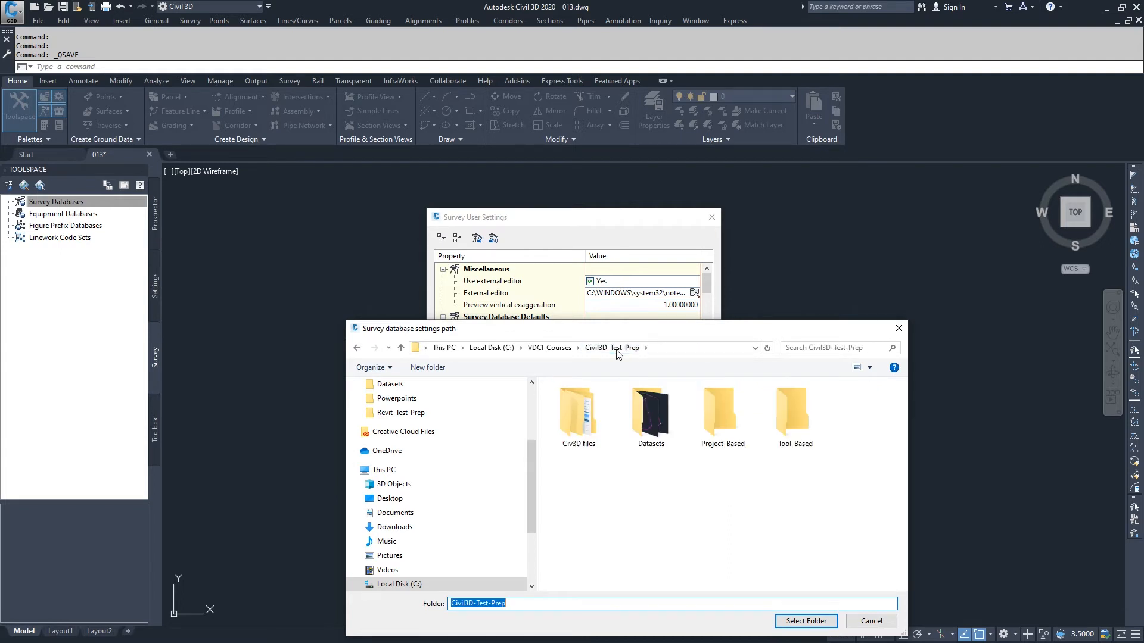
pyautogui.doubleClick(648, 416)
pyautogui.click(569, 403)
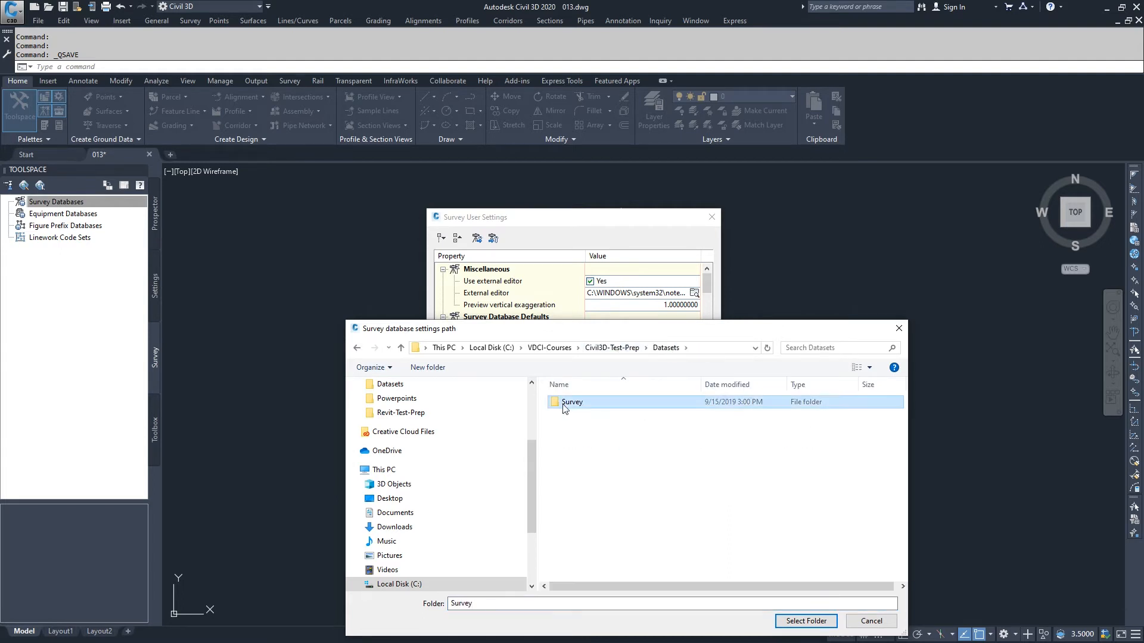
pyautogui.click(825, 623)
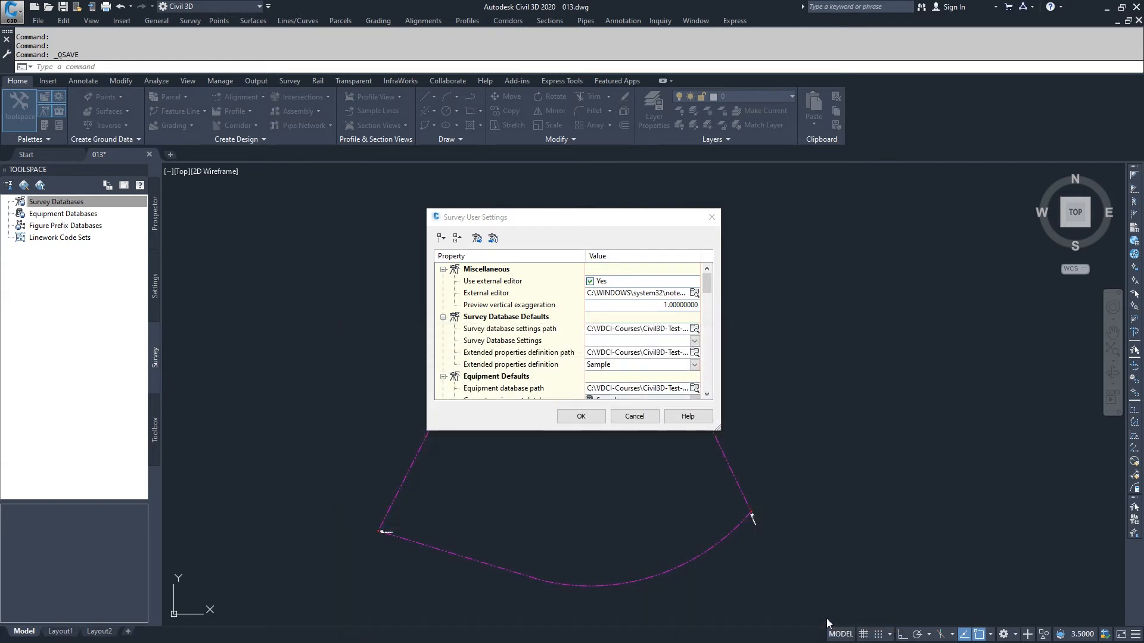
# Set the extended properties definition path to the Survey folder inside Civil3D-Test-Prep\Datasets.
pyautogui.click(694, 354)
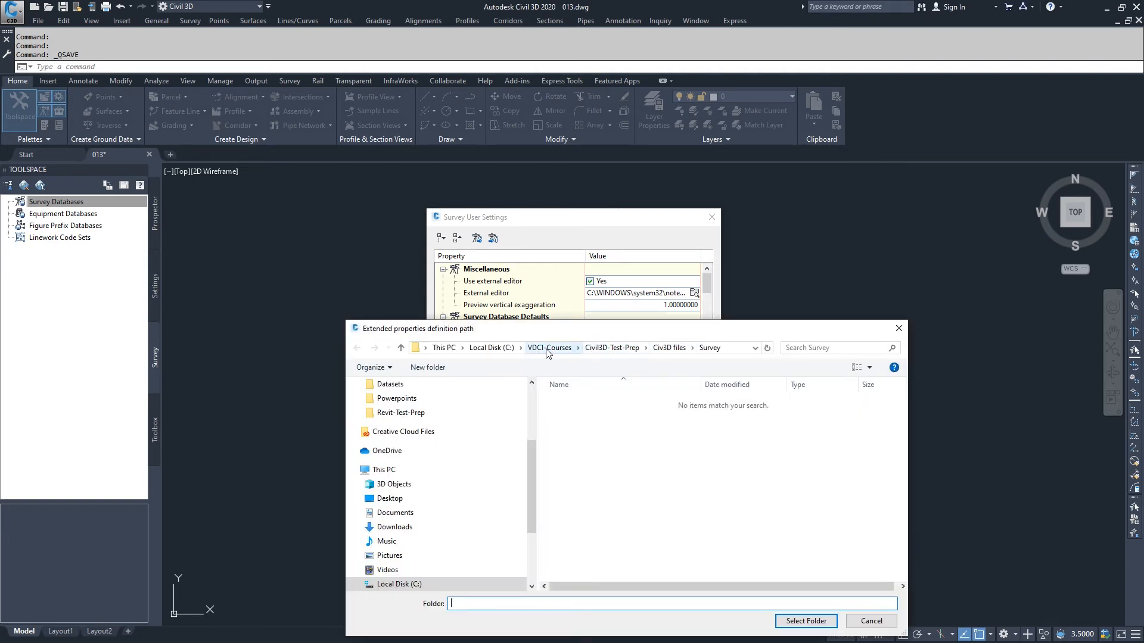
pyautogui.click(669, 348)
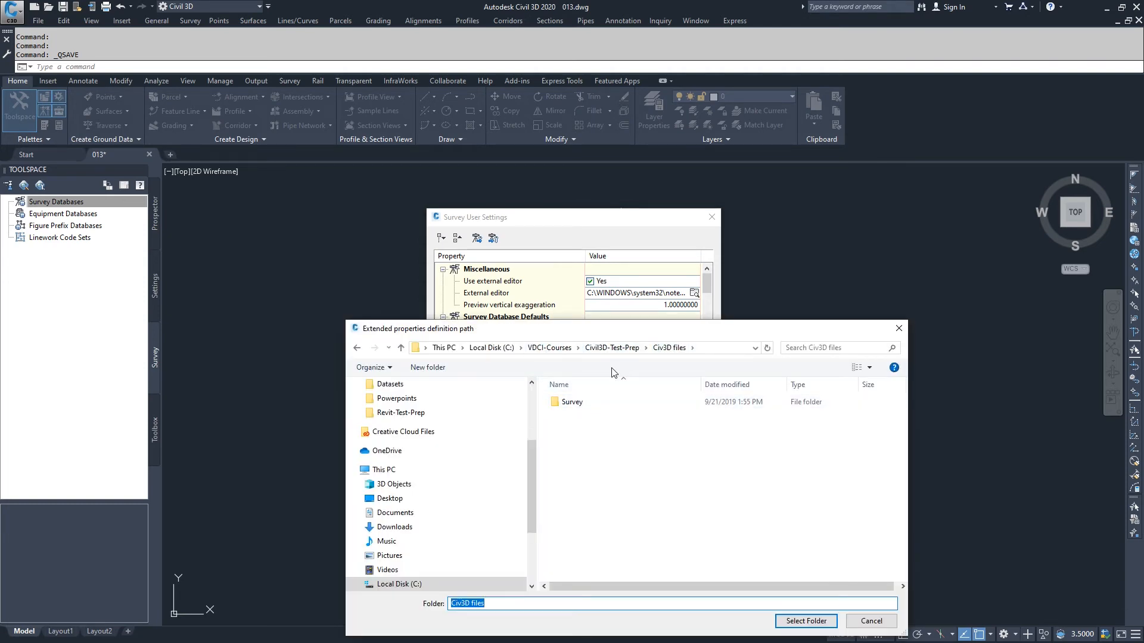
pyautogui.click(626, 347)
pyautogui.doubleClick(654, 410)
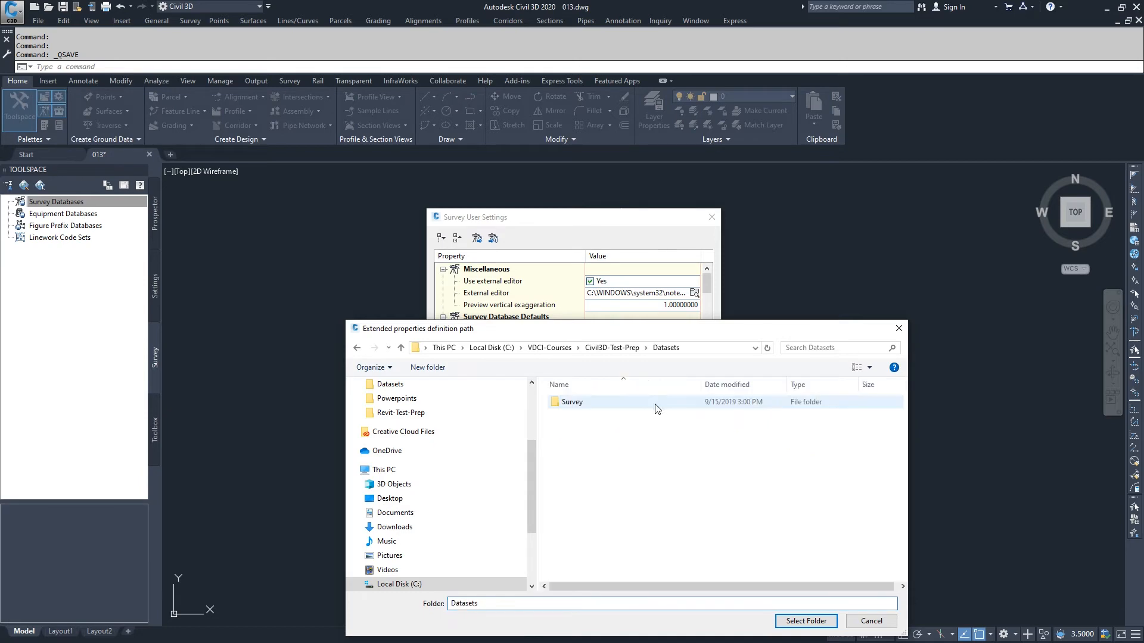
pyautogui.click(576, 405)
pyautogui.click(792, 621)
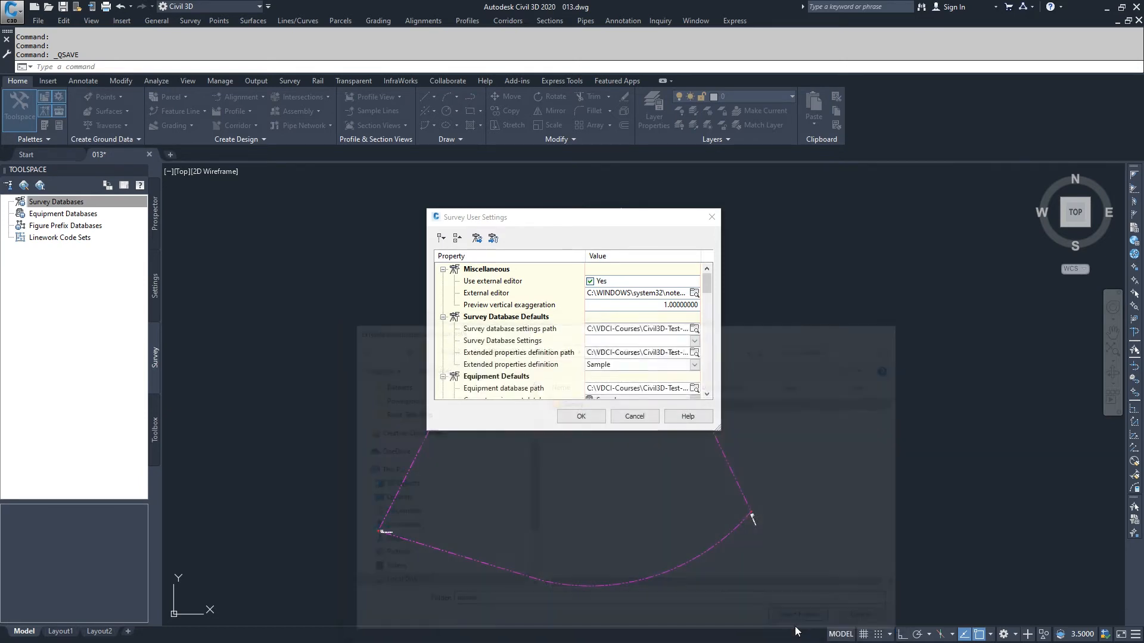
# Set the equipment database path to the Survey folder inside Civil3D-Test-Prep\Datasets.
pyautogui.click(694, 389)
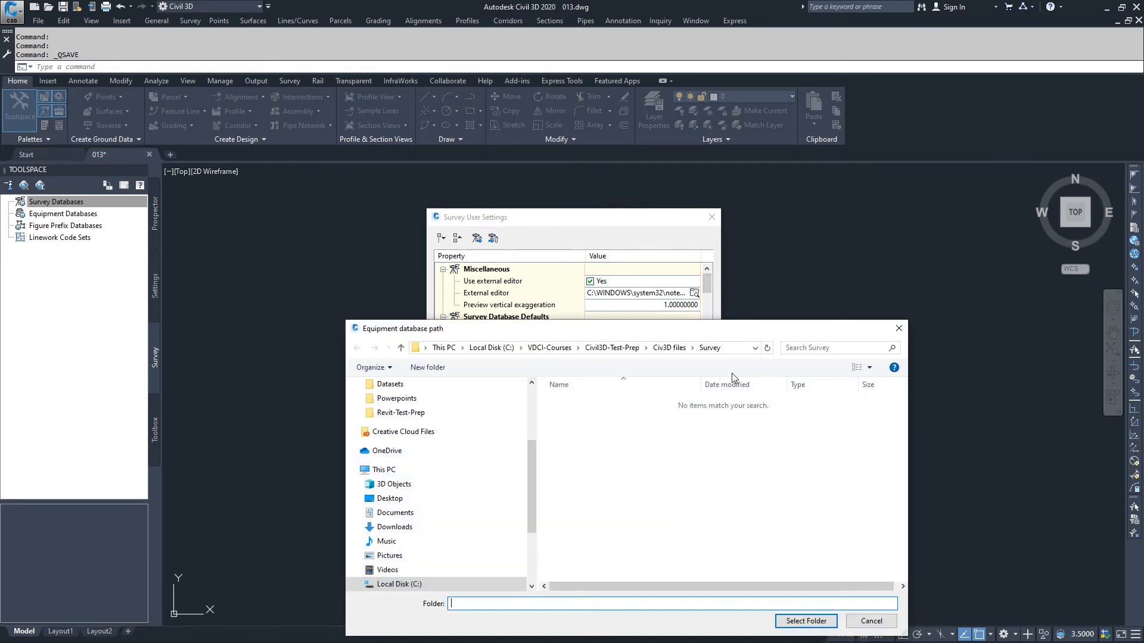
pyautogui.click(622, 348)
pyautogui.doubleClick(666, 393)
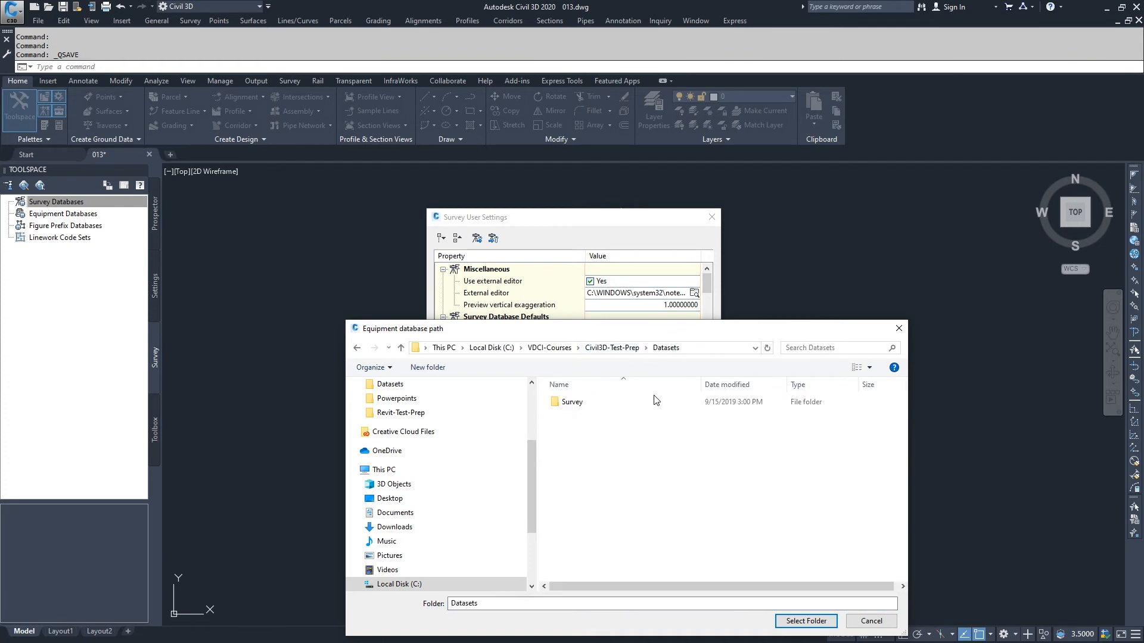
pyautogui.click(595, 405)
pyautogui.click(806, 622)
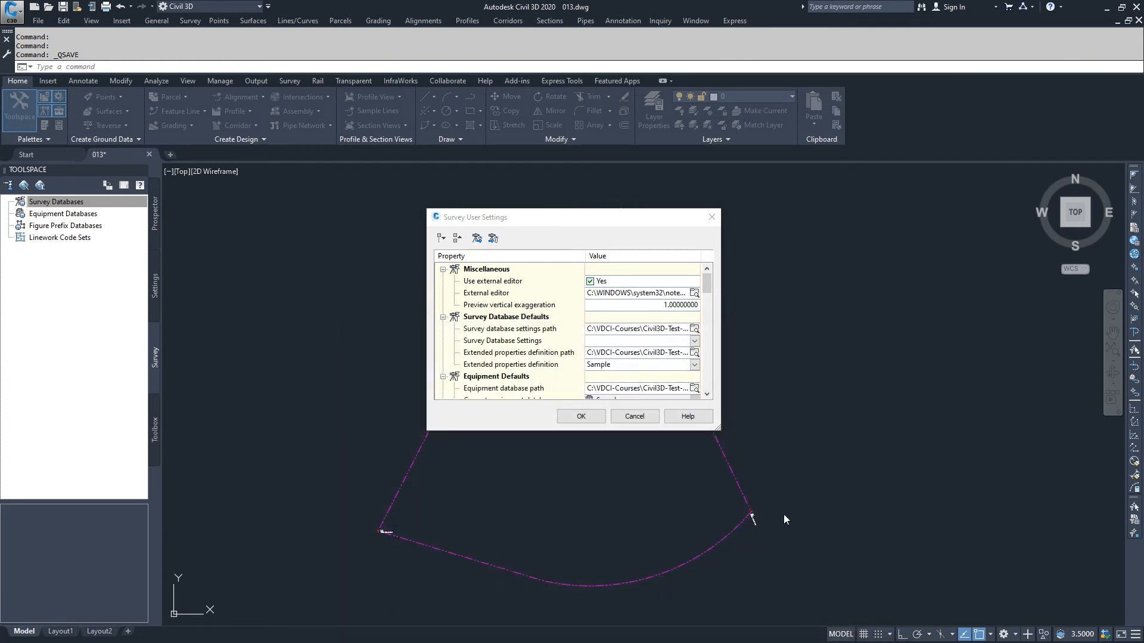
# Set the linework code sets path to the Survey folder inside Civil3D-Test-Prep\Datasets.
pyautogui.scroll(-5, 708, 395)
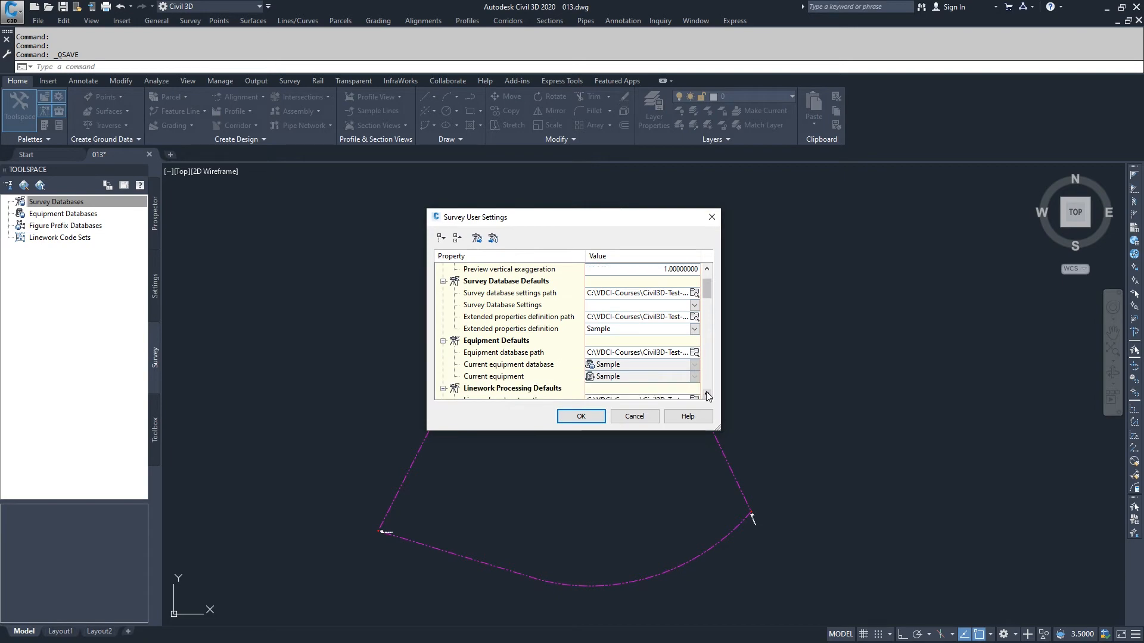
pyautogui.click(694, 388)
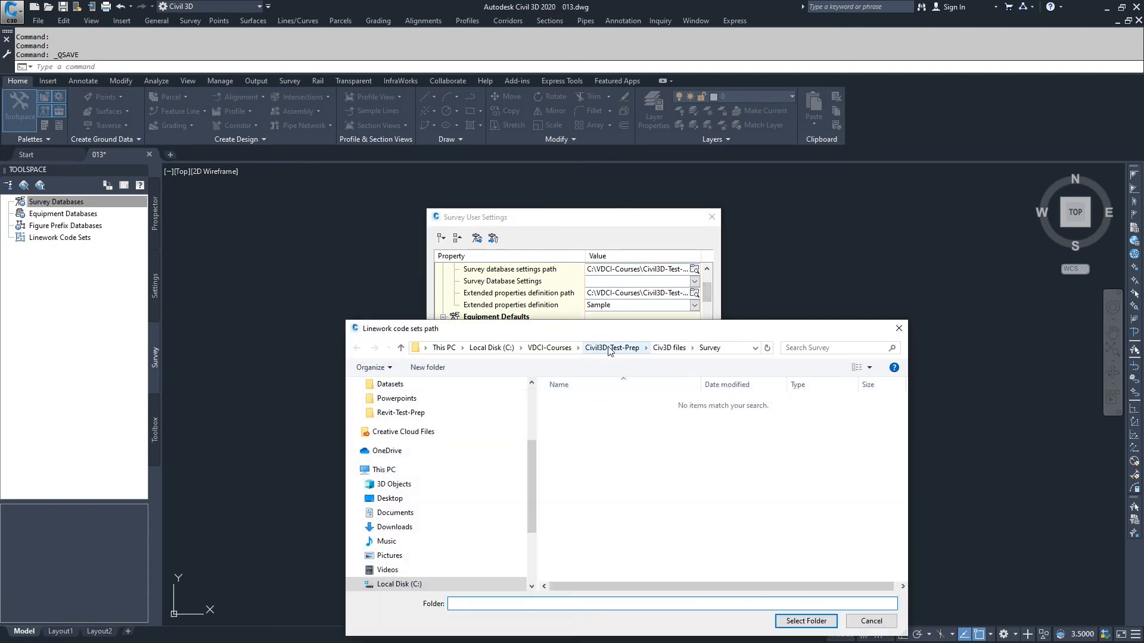
pyautogui.click(610, 348)
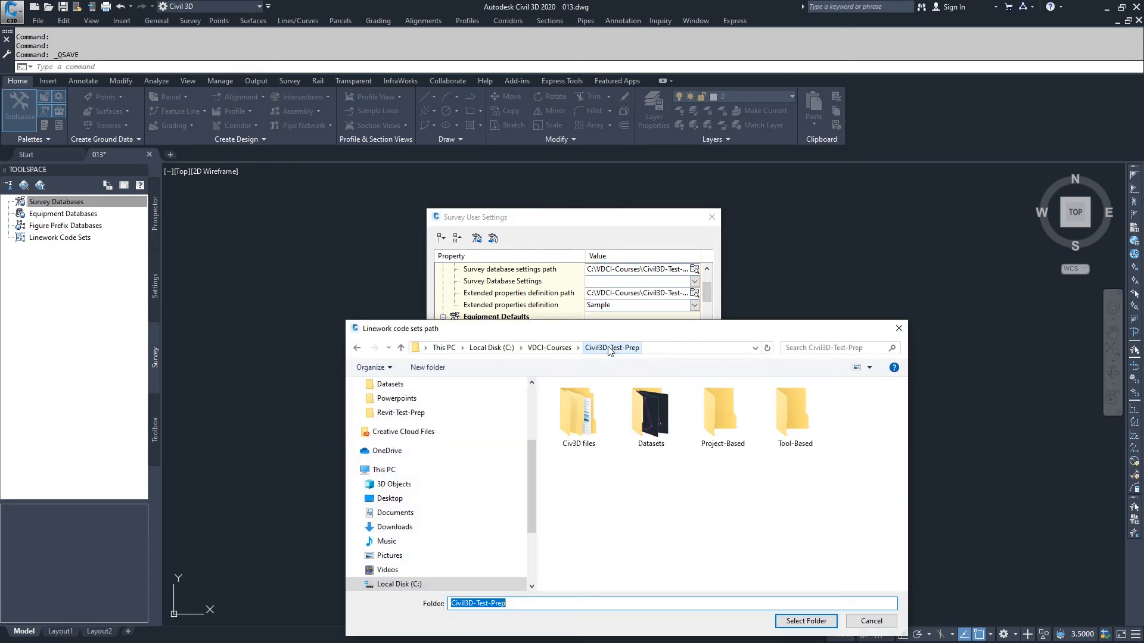
pyautogui.click(649, 404)
pyautogui.doubleClick(651, 408)
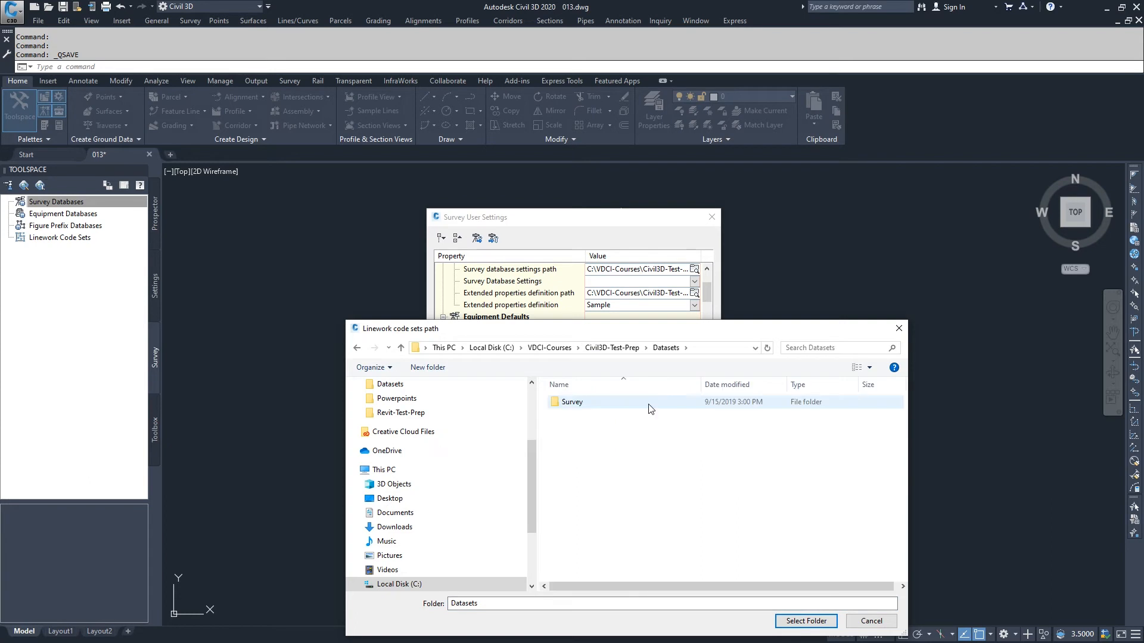
pyautogui.click(574, 404)
pyautogui.click(806, 622)
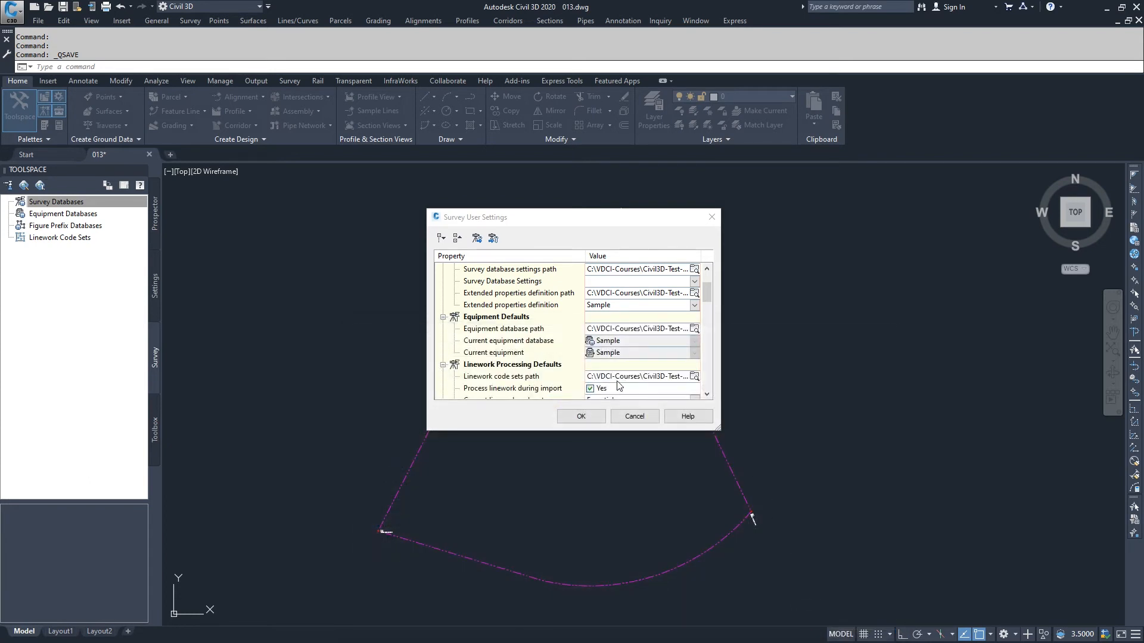
# Set the figure prefix database path to the Datasets\Survey folder and apply the survey user settings.
pyautogui.scroll(-2, 709, 390)
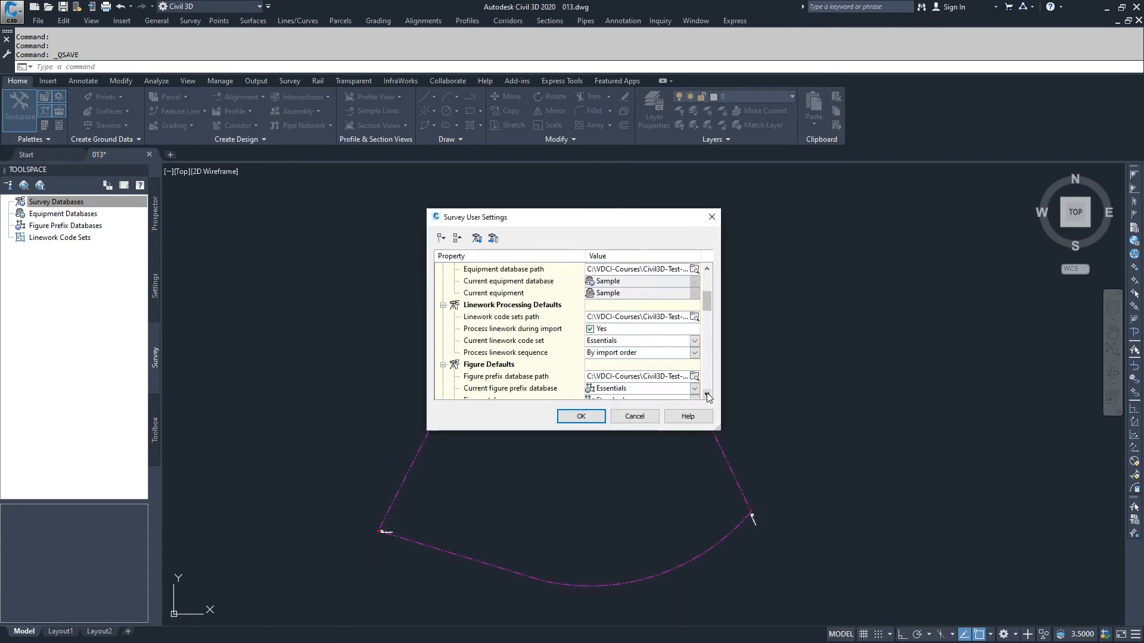
pyautogui.click(694, 377)
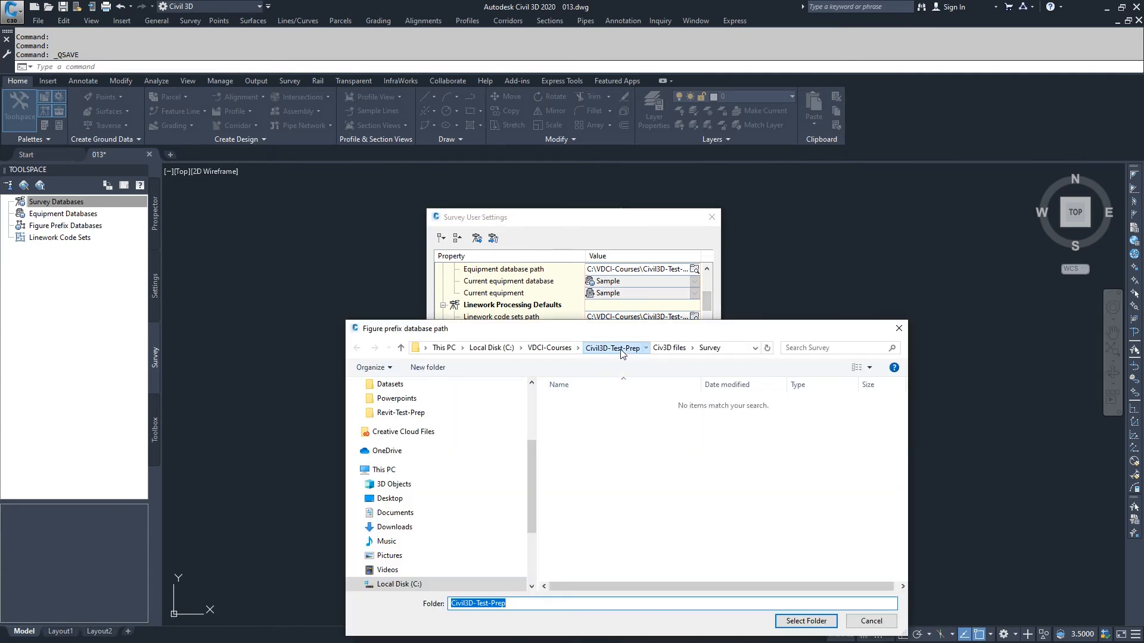
pyautogui.doubleClick(630, 402)
pyautogui.click(581, 402)
pyautogui.click(786, 622)
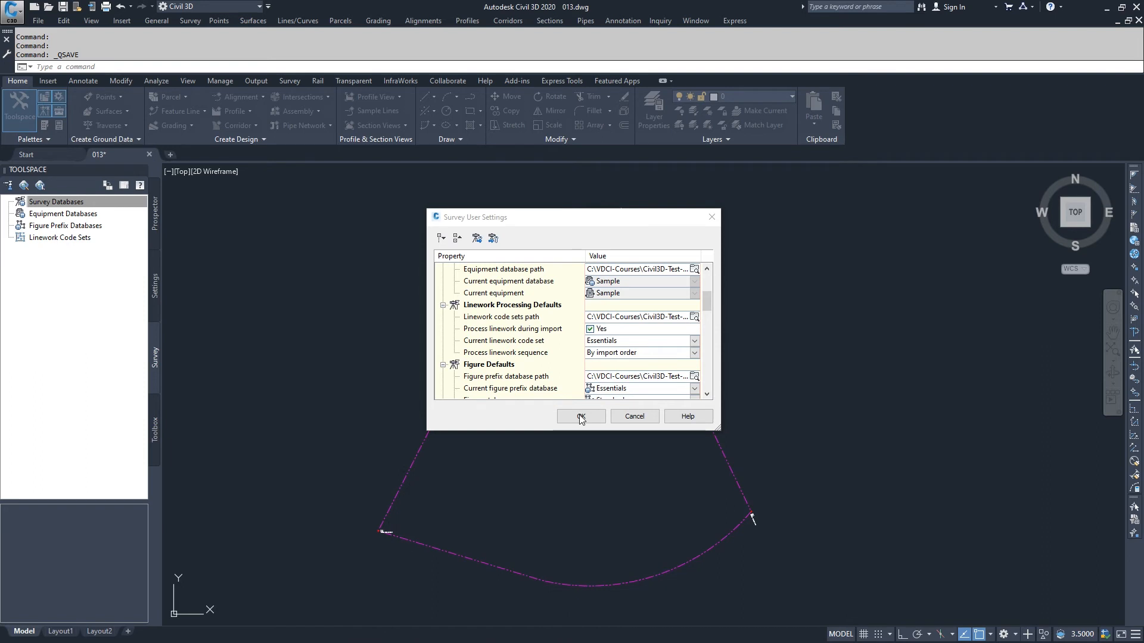
pyautogui.click(580, 416)
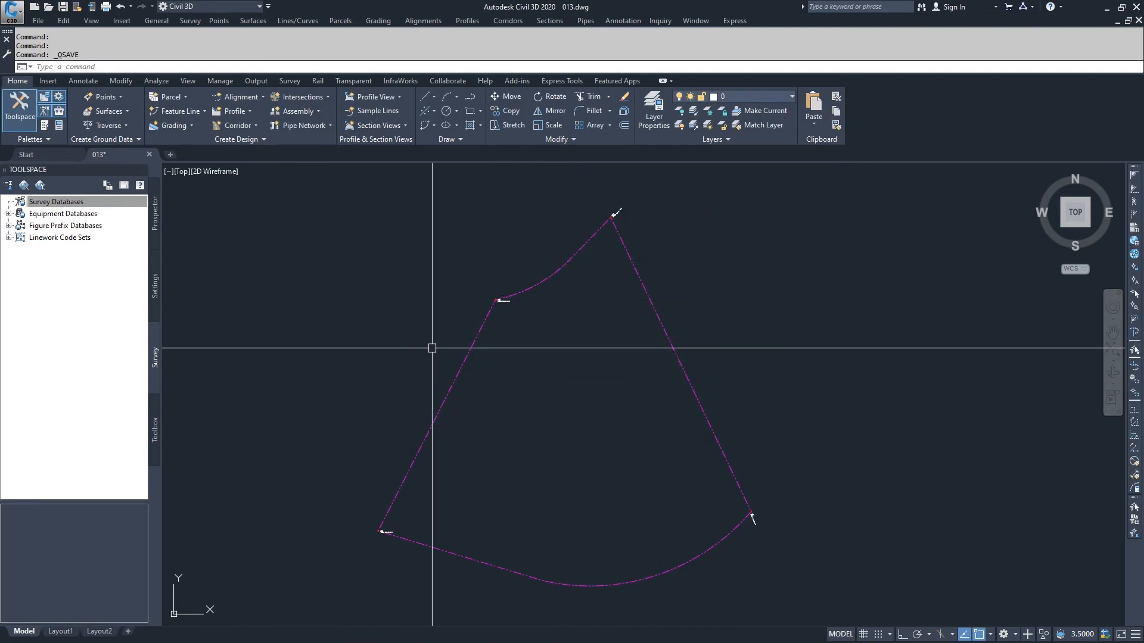
# Set the survey databases working folder to Civil3D-Test-Prep\Datasets.
pyautogui.click(80, 201)
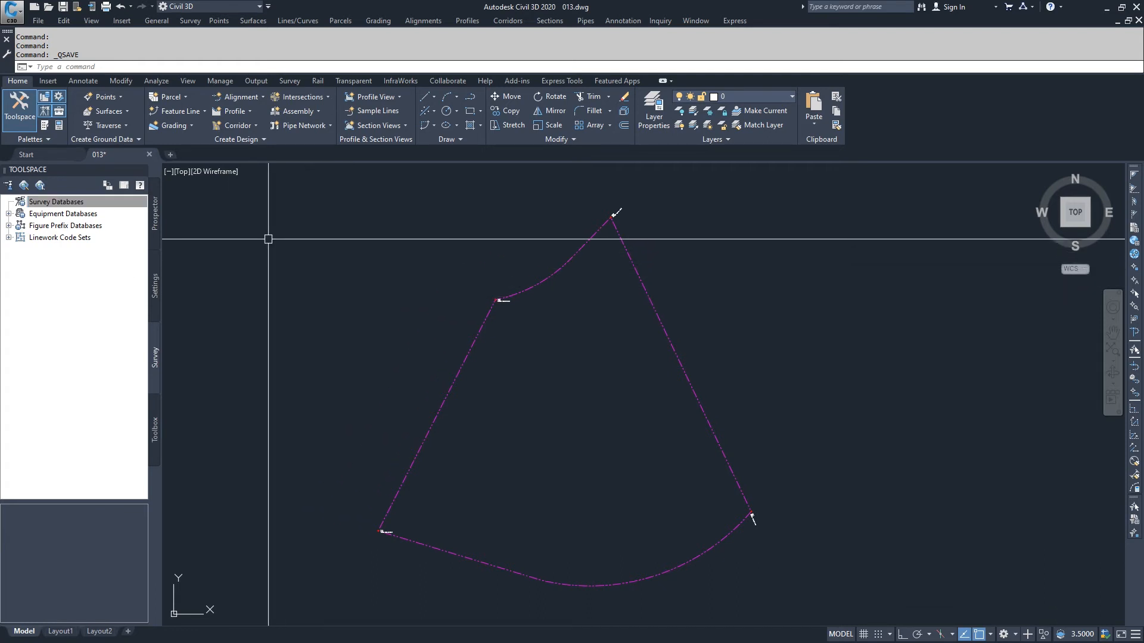
pyautogui.rightClick(58, 206)
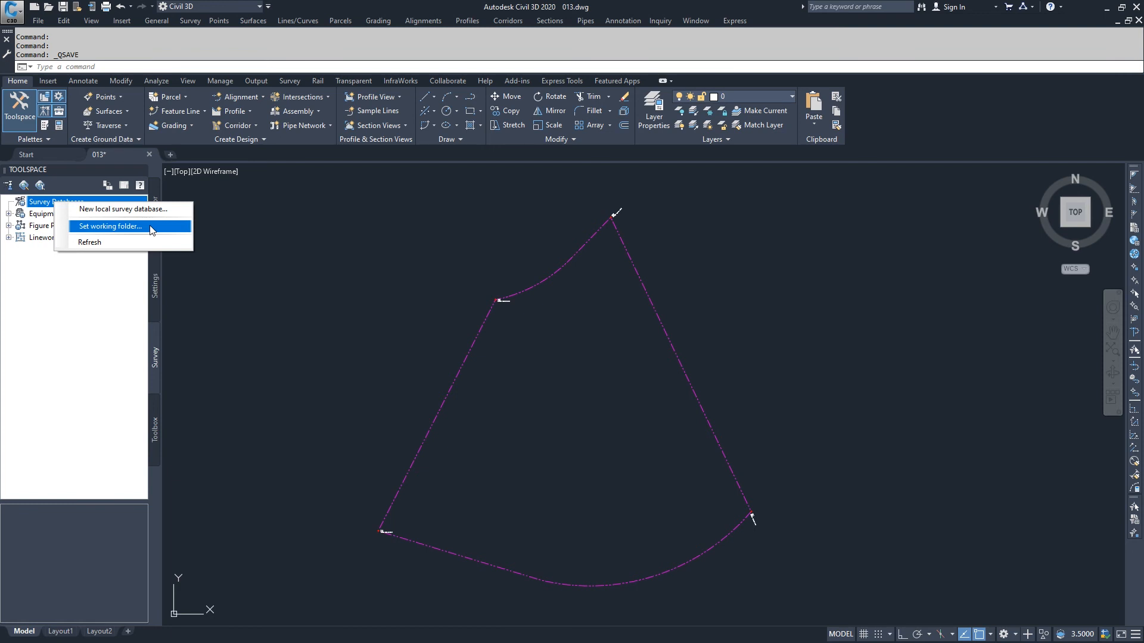
pyautogui.click(152, 227)
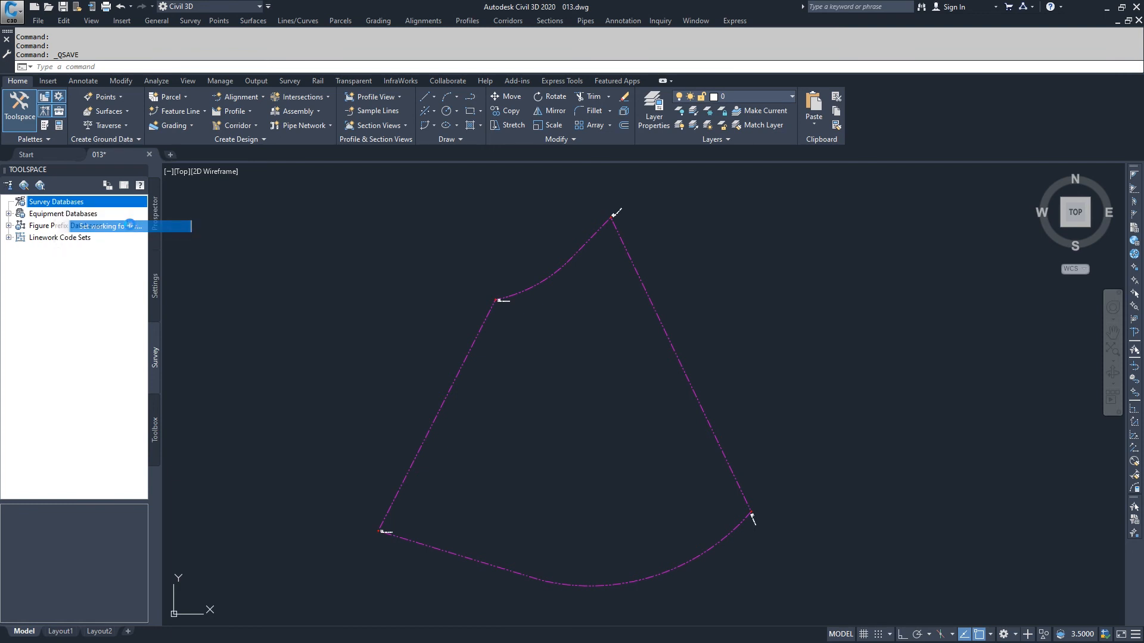
pyautogui.moveTo(507, 329); pyautogui.dragTo(447, 221)
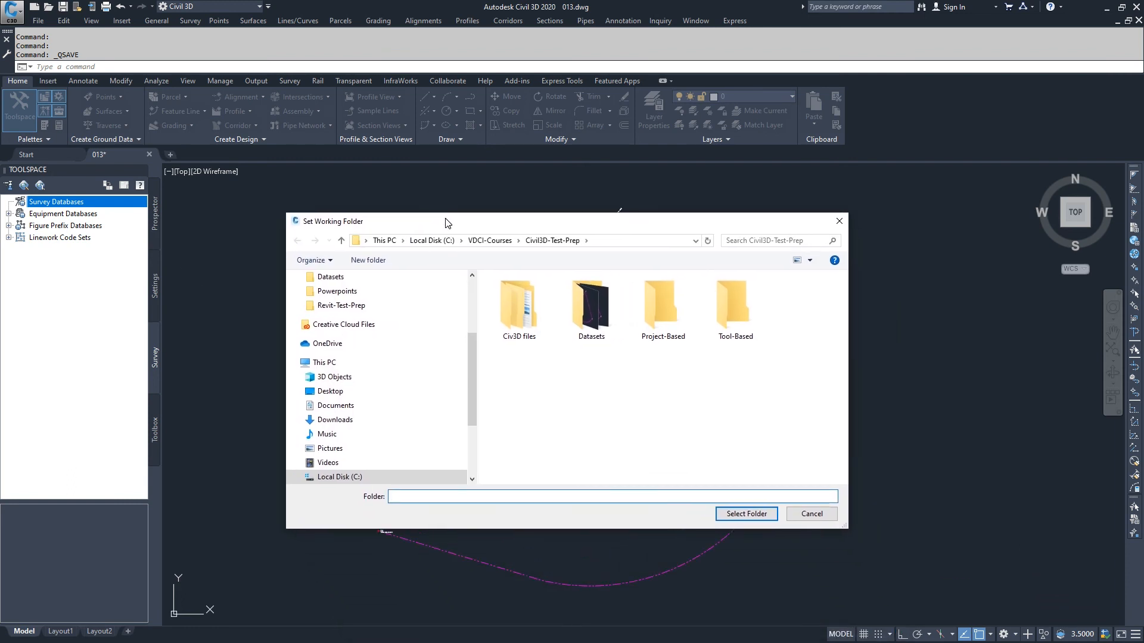
pyautogui.doubleClick(609, 310)
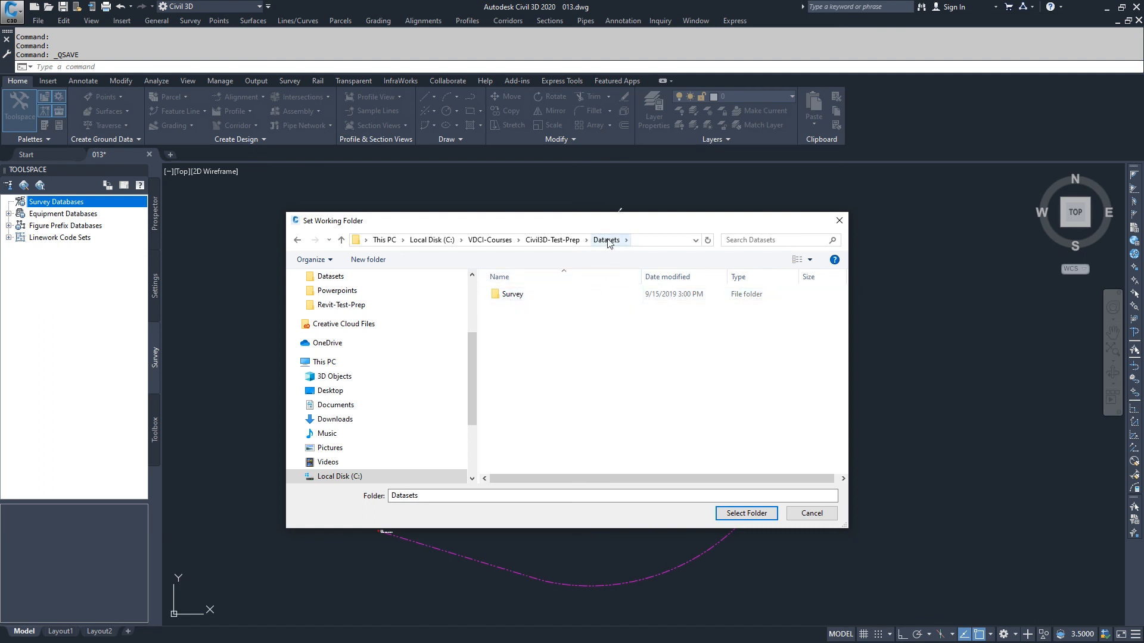
pyautogui.click(754, 517)
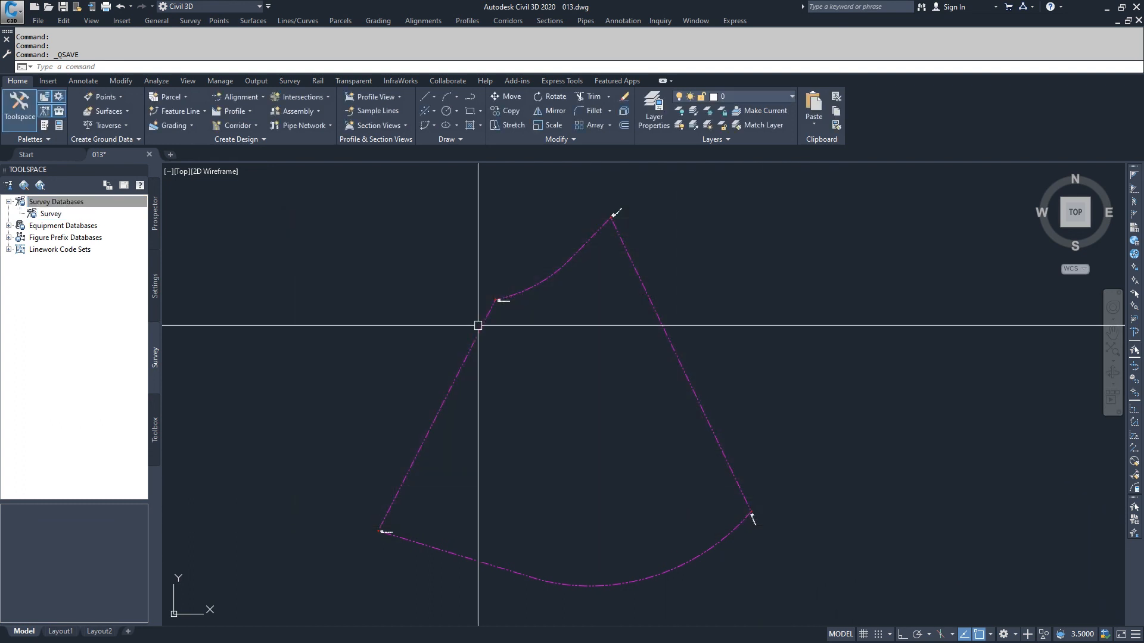